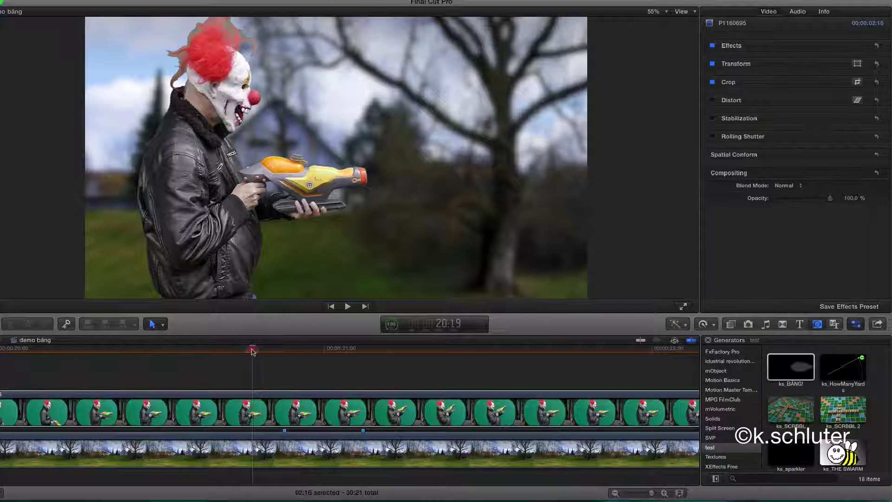
Step: Scrub the timeline to 20:22, the frame where the clown fires the toy gun
left_click_drag(251, 351, 282, 362)
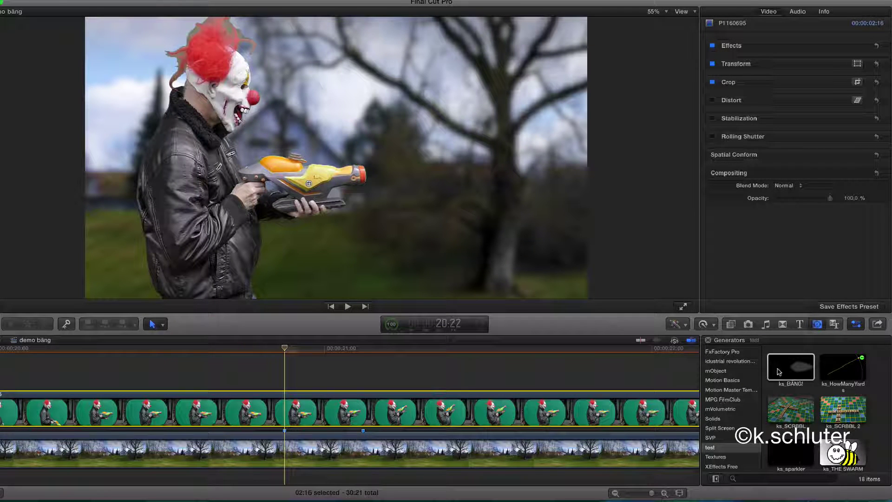
Step: Add a ks_BÄNG! generator above the clown clip at 20:23 and move its blast to the muzzle
left_click_drag(779, 372, 289, 374)
key("Right")
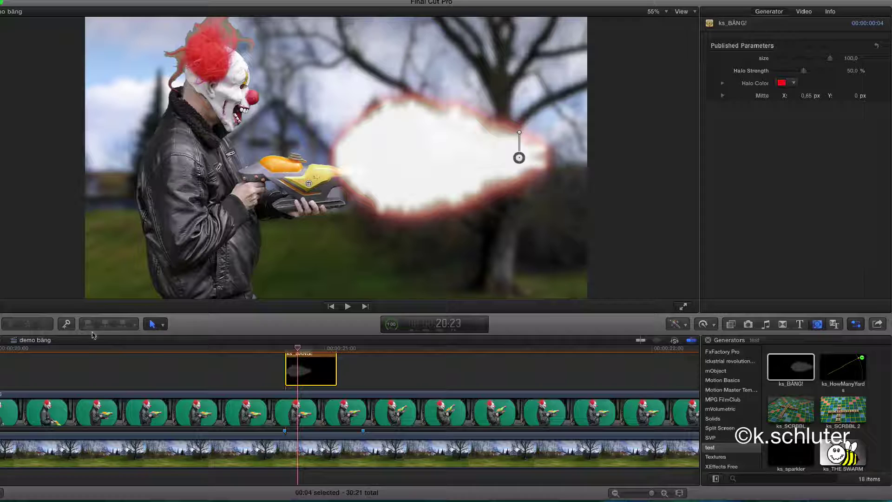
key("shift+t")
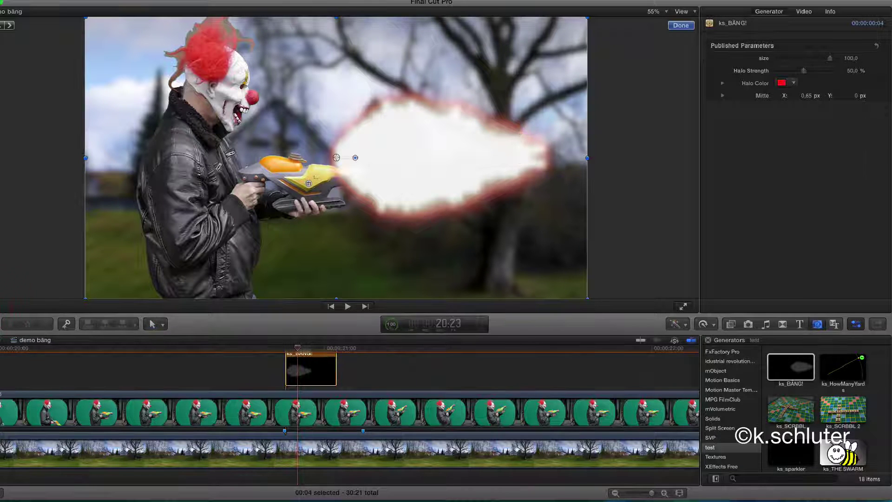
left_click_drag(336, 158, 365, 175)
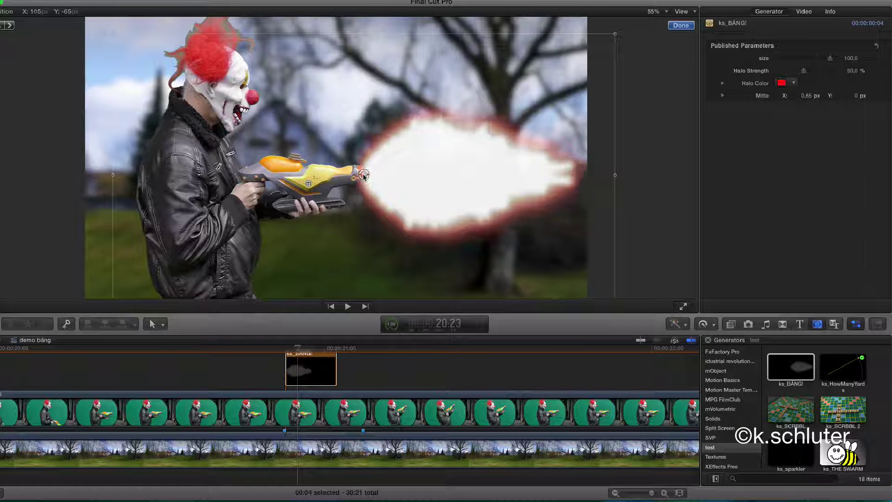
Step: Shrink the blast to size 88.29 and give it a pinkish-red halo at 33.77% strength
left_click(681, 26)
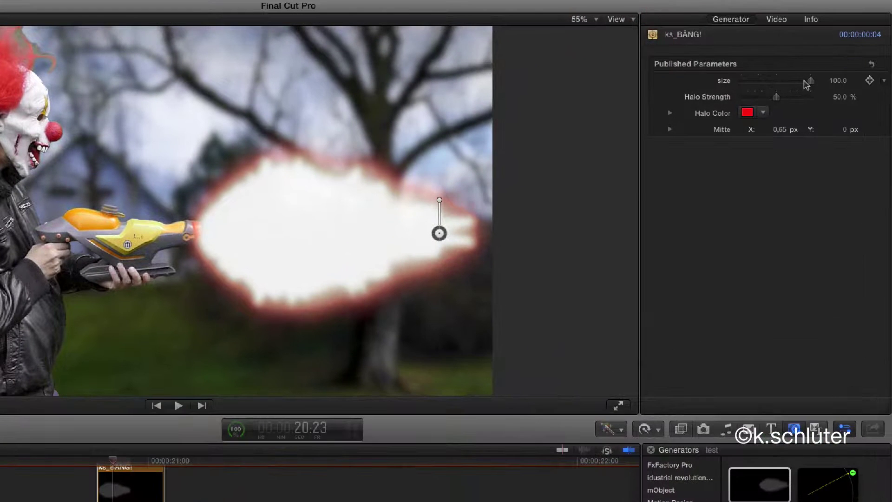
mouse_move(803, 83)
left_mouse_down()
mouse_move(757, 91)
mouse_move(804, 90)
left_mouse_up()
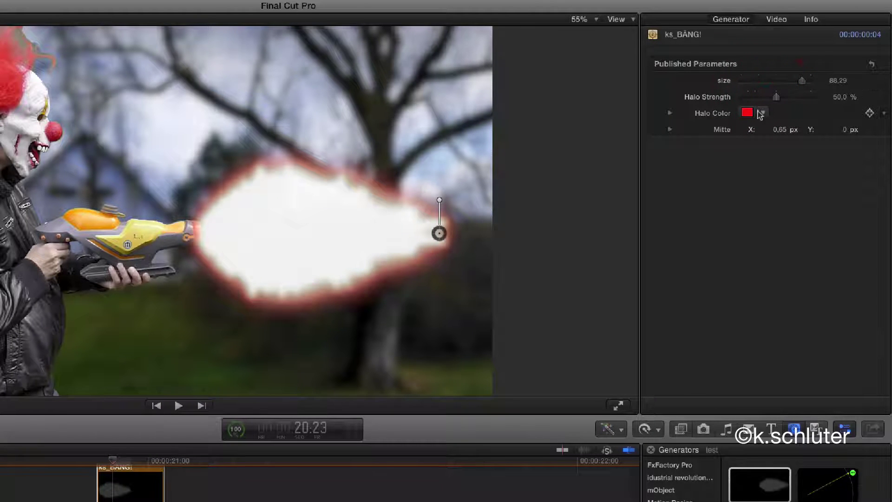
left_click(763, 113)
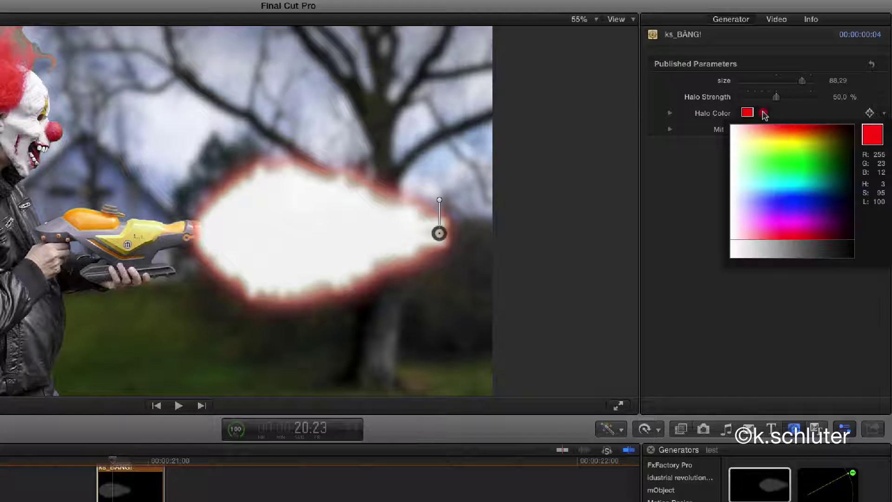
left_click_drag(765, 120, 790, 231)
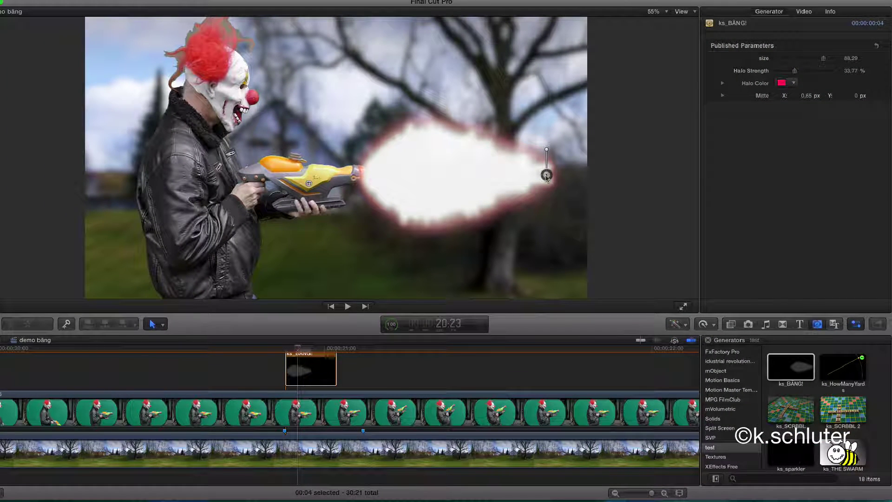
Step: Tilt the blast slightly upward and duplicate the ks_BÄNG! clip a few frames later
mouse_move(545, 176)
left_mouse_down()
mouse_move(539, 94)
mouse_move(559, 172)
left_mouse_up()
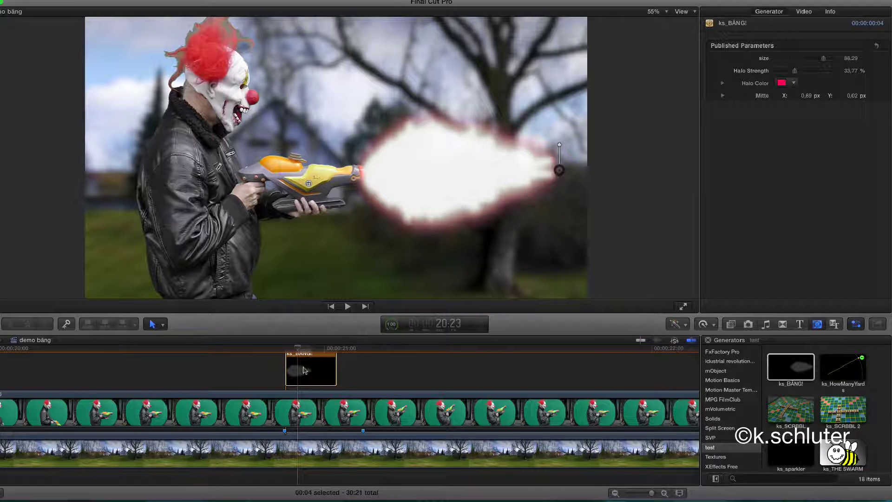
left_click_drag(304, 370, 378, 369)
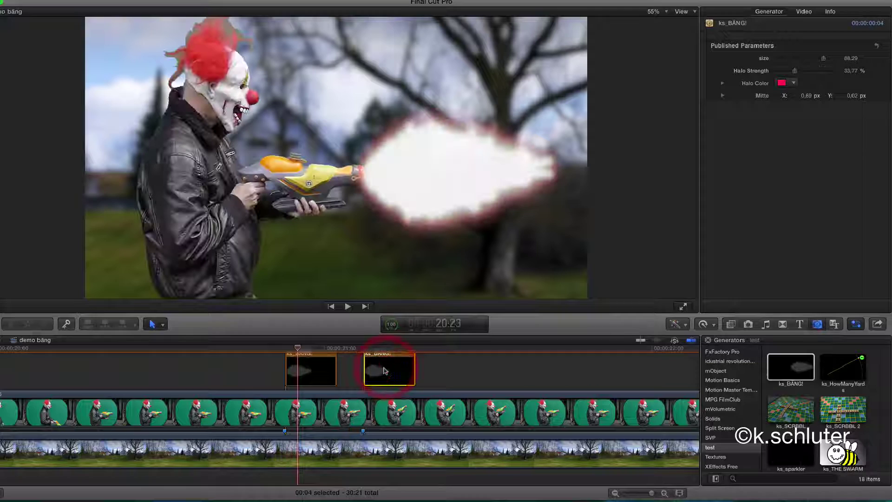
Step: At 21:04, move the second blast to the raised muzzle and aim it toward the upper right
left_click(361, 350)
key("Right")
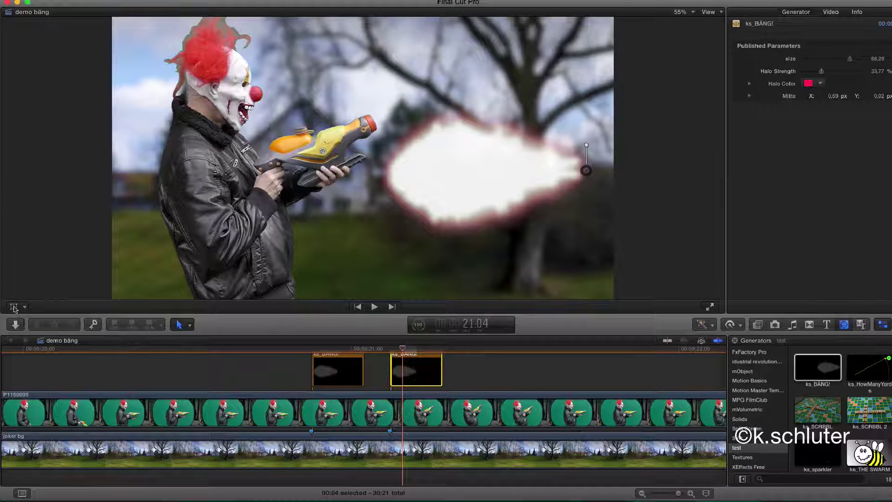
left_click(14, 307)
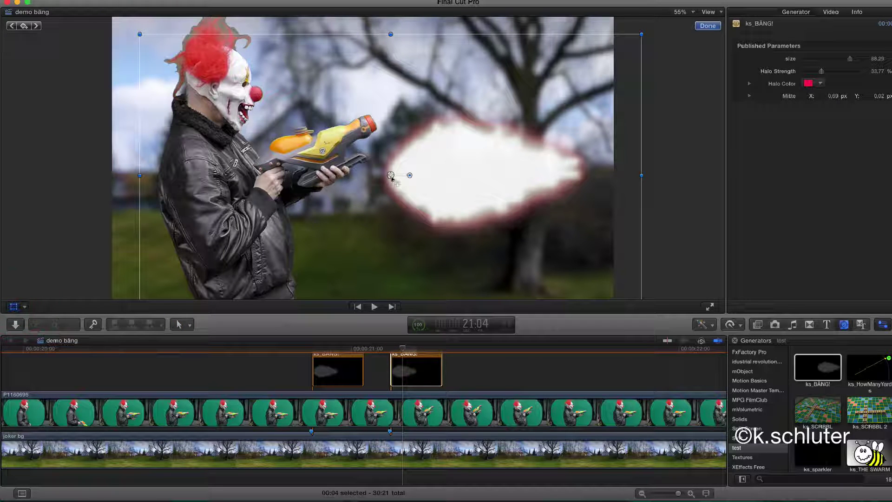
left_click_drag(391, 175, 374, 122)
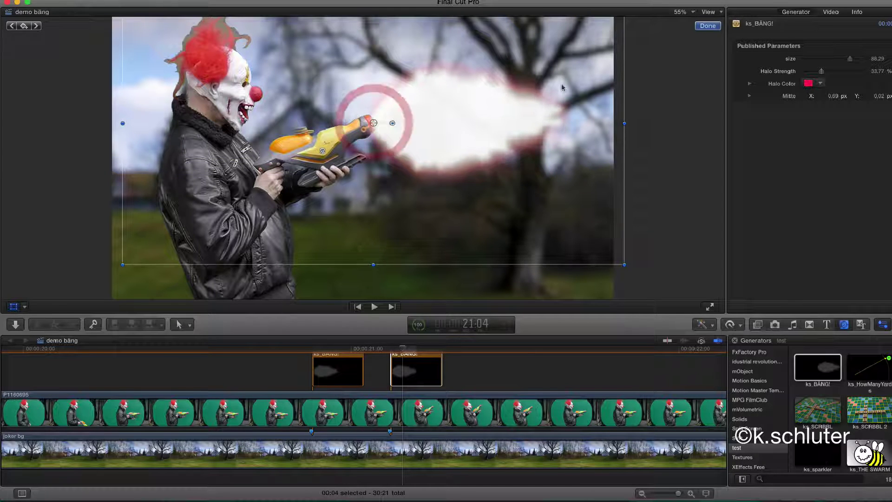
left_click(707, 26)
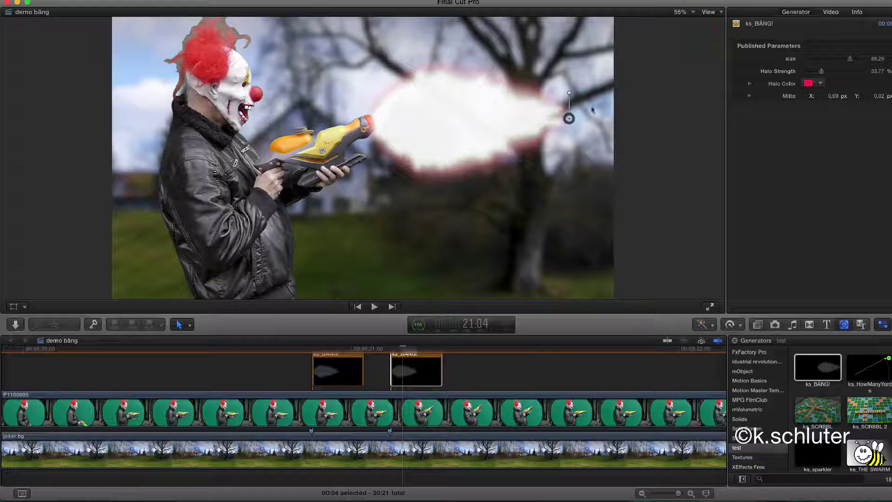
left_click_drag(569, 119, 562, 79)
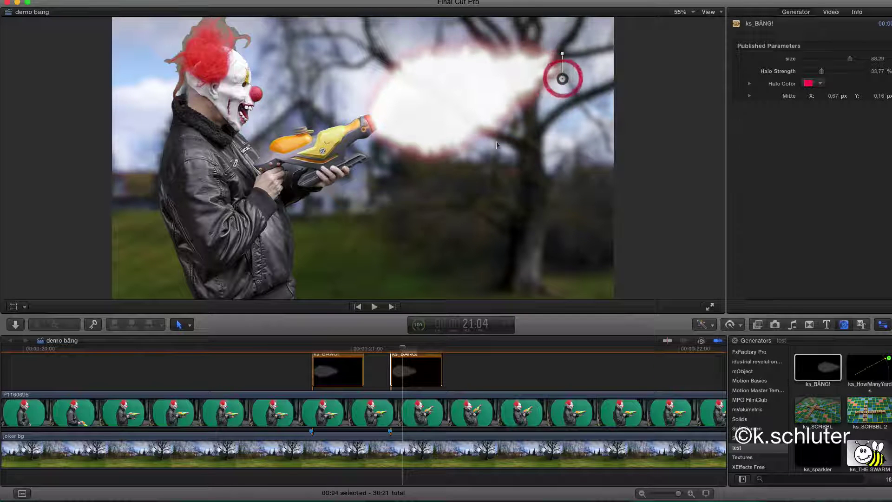
Step: Play back both blasts starting from 20:14
left_click(212, 348)
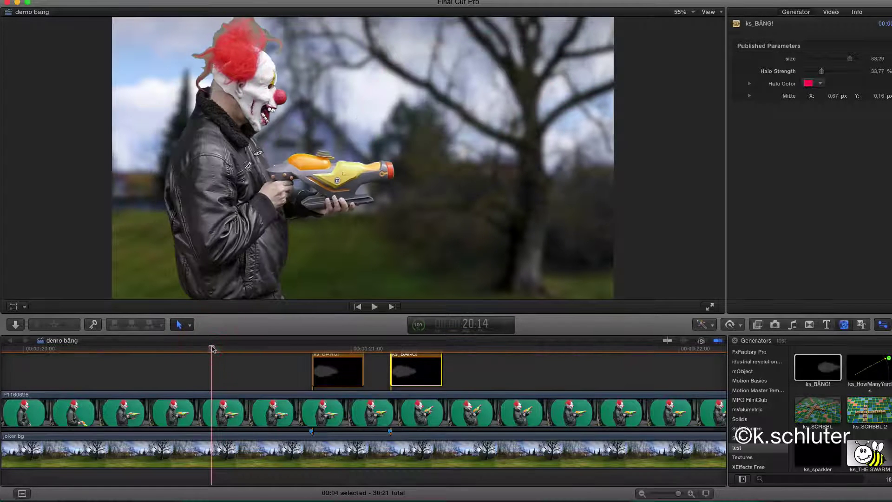
key("space")
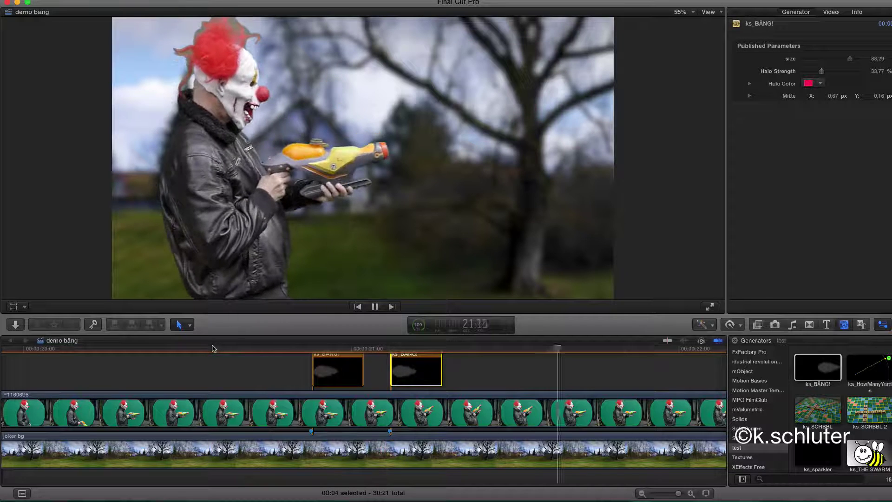
key("space")
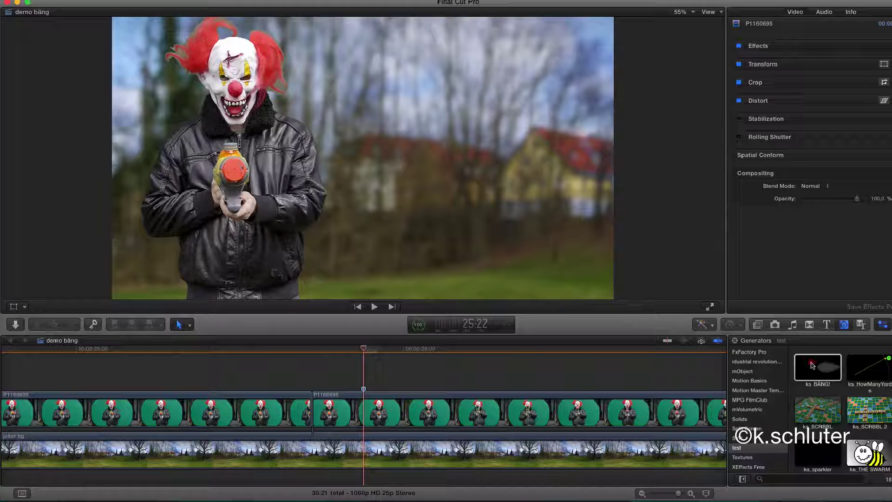
Step: Add a third ks_BÄNG! generator at 25:23 and centre its round burst on the gun's muzzle
left_click_drag(812, 365, 372, 374)
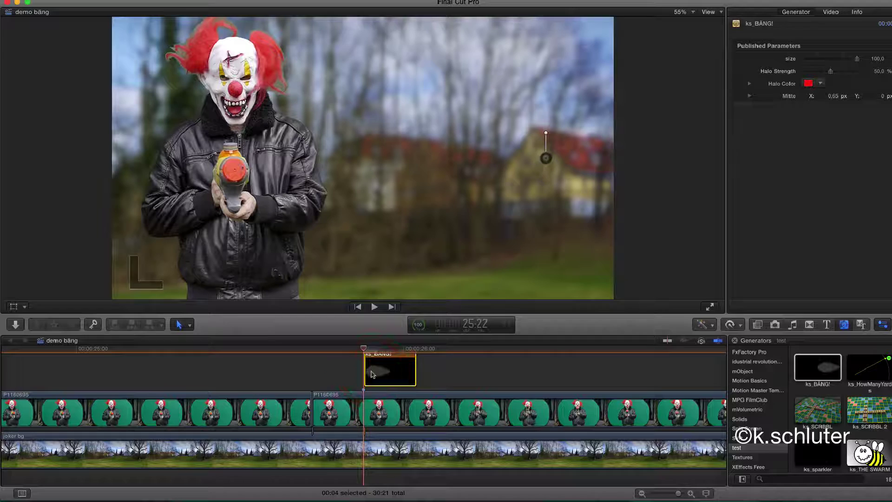
key("Right")
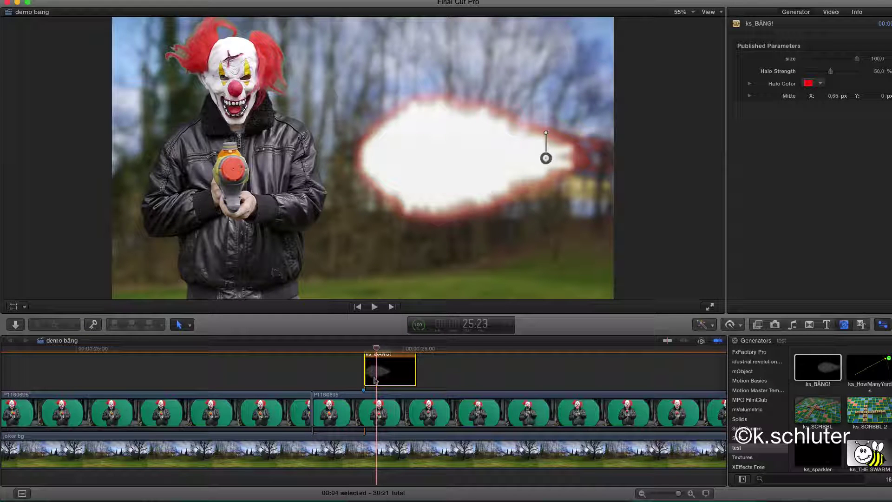
left_click(14, 307)
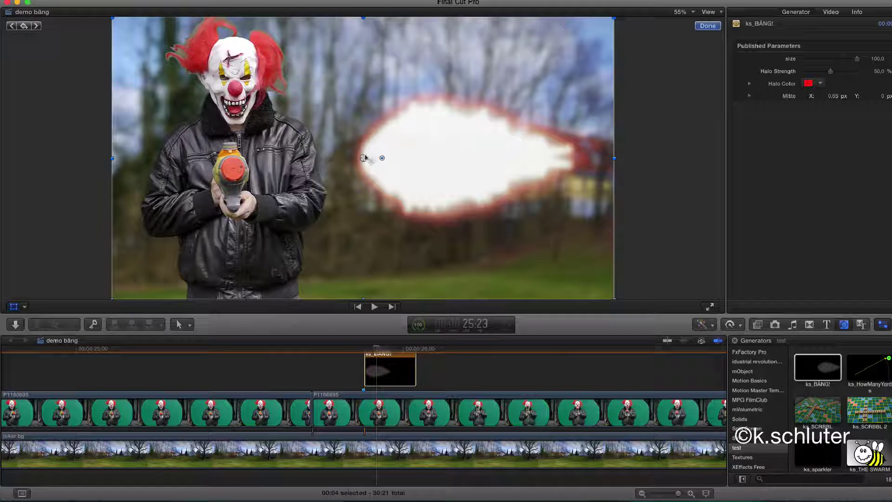
left_click_drag(364, 158, 230, 169)
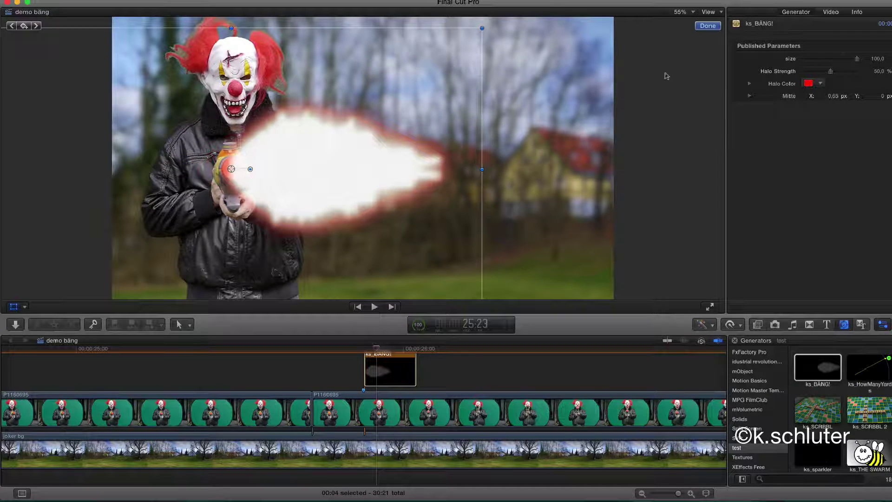
left_click(707, 26)
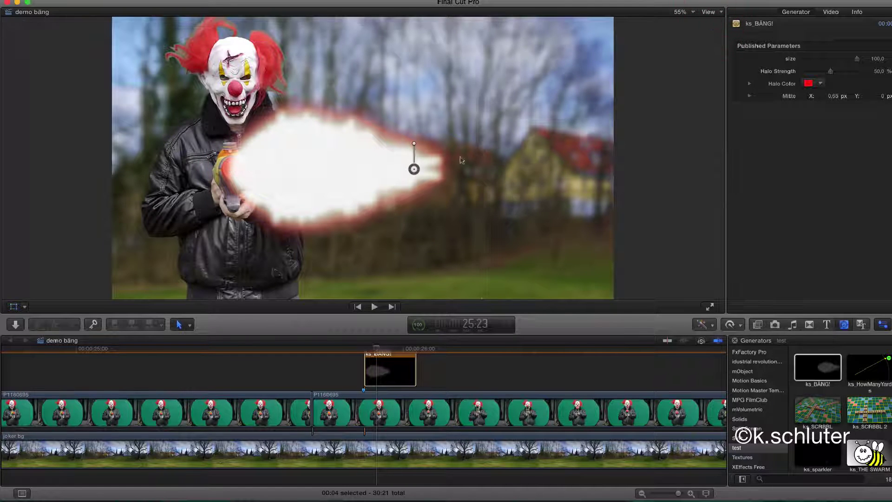
left_click_drag(414, 169, 276, 171)
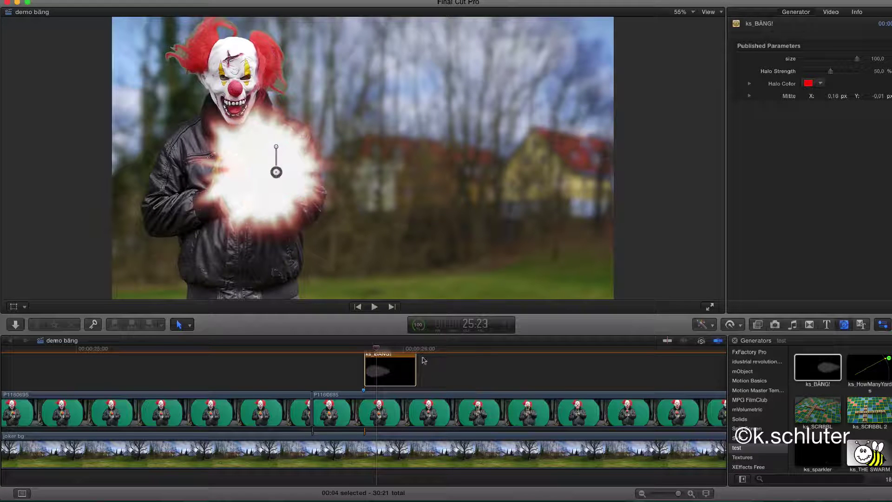
Step: Lengthen the third ks_BÄNG! clip by seven frames to 11 frames and enable Transform at its burst frame
left_click_drag(415, 362, 507, 360)
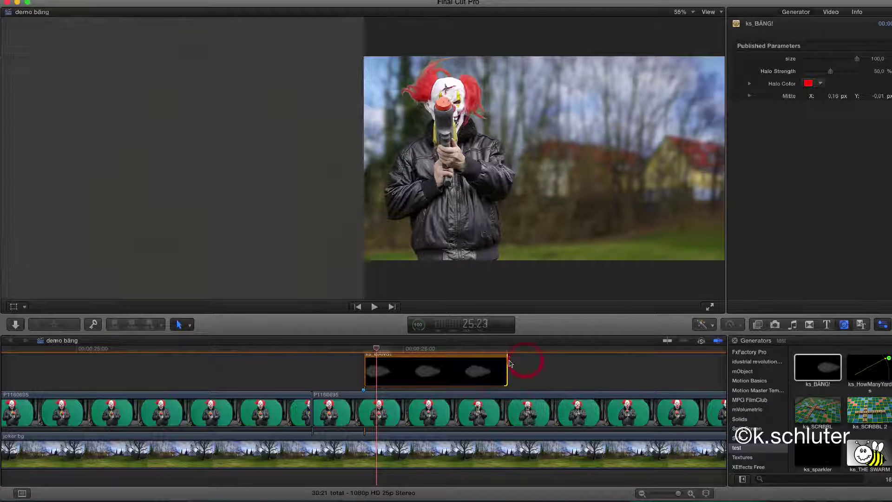
left_click(377, 357)
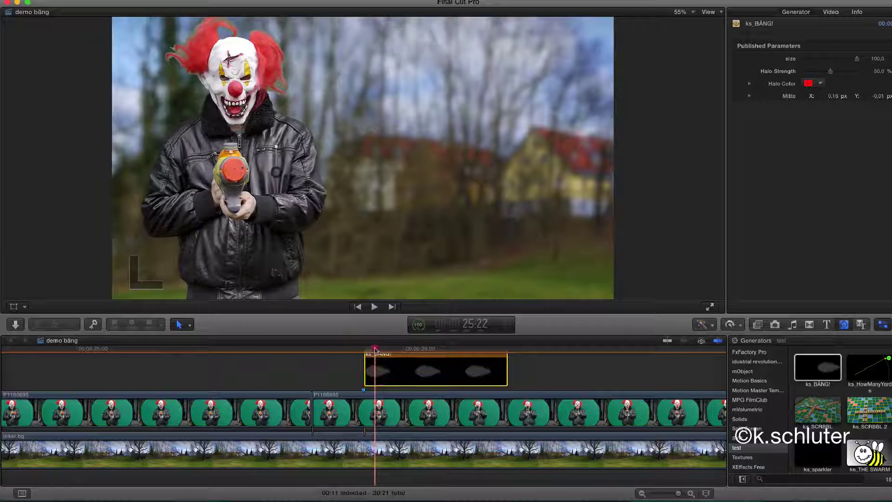
left_click(373, 347)
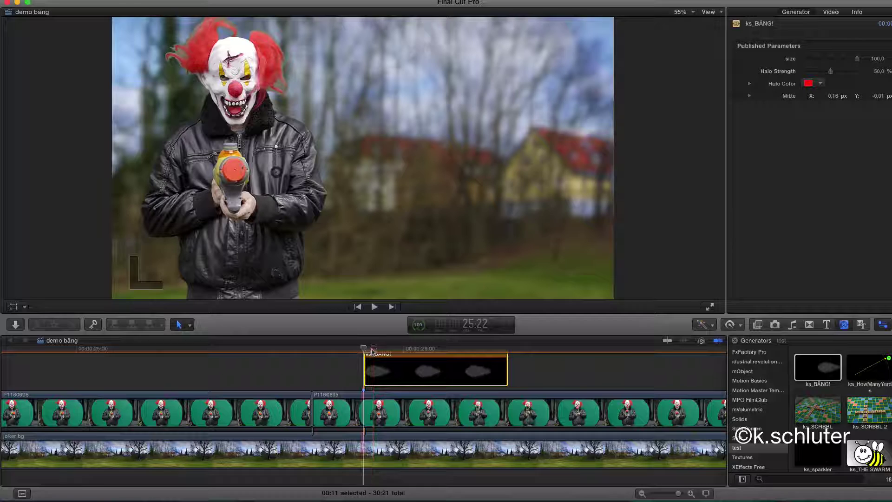
left_click(374, 349)
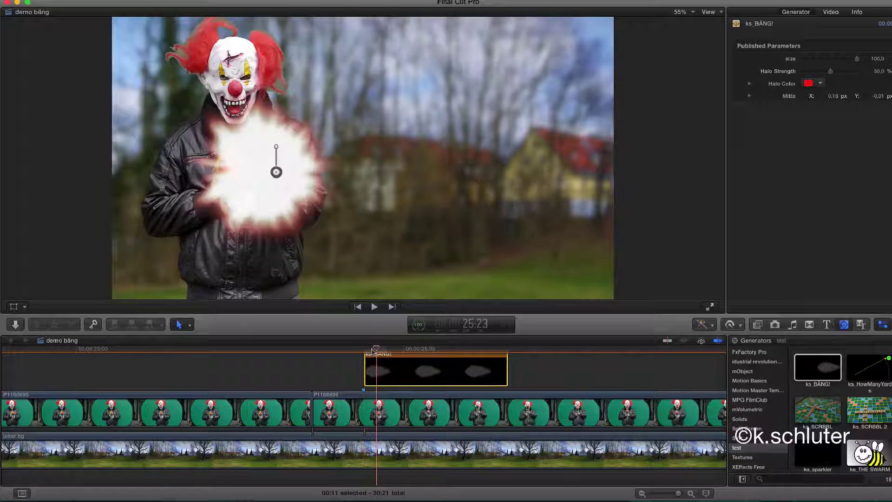
left_click(14, 307)
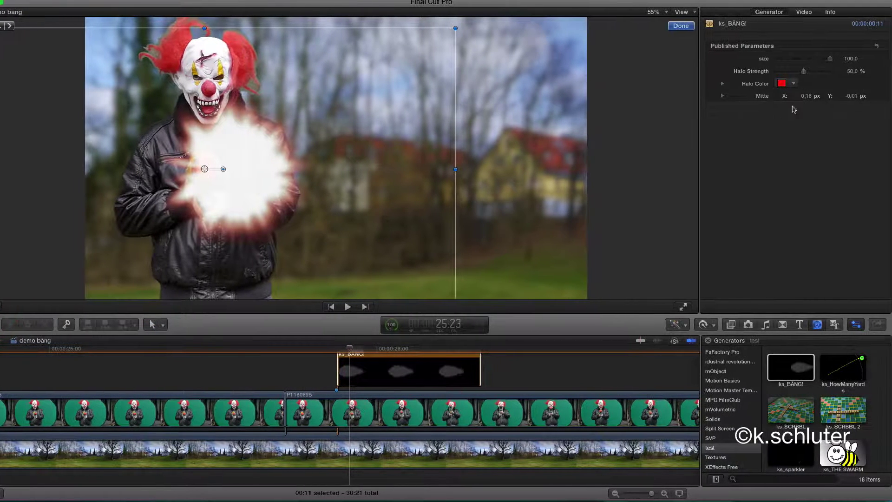
Step: Keyframe the clip's Position so the smoke rises from the gun to the clown's nose
left_click(803, 13)
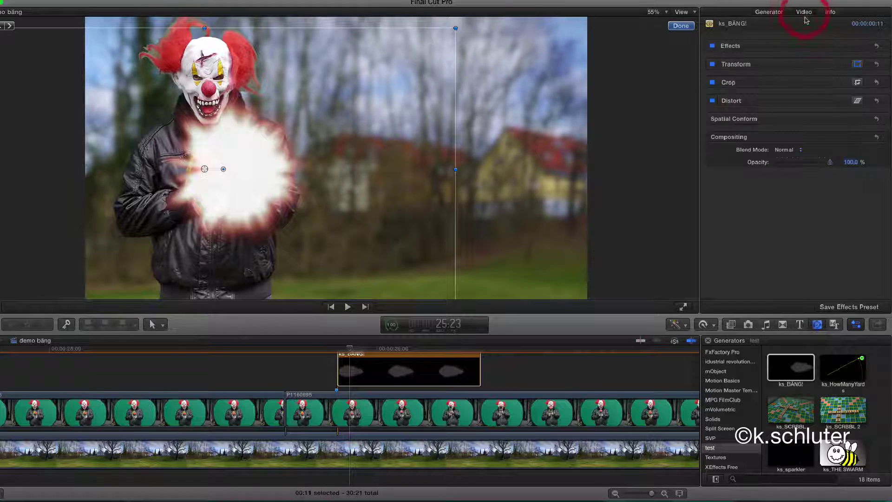
left_click(843, 65)
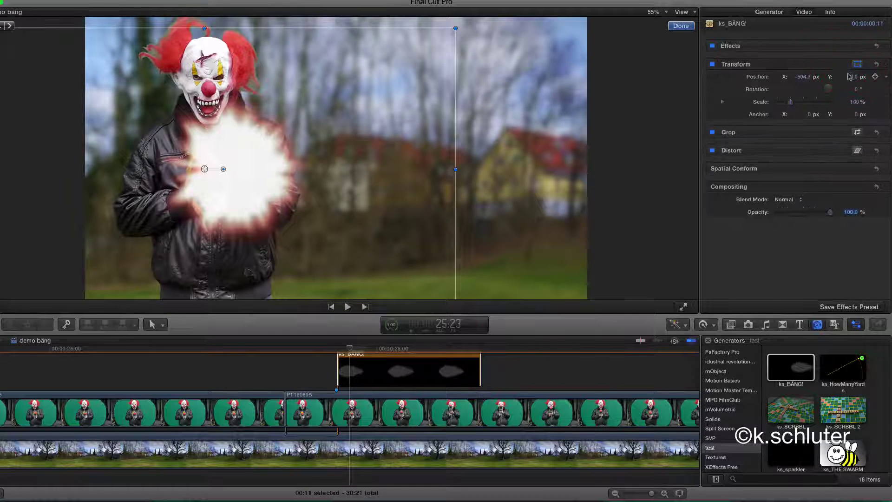
left_click(875, 77)
key("slash")
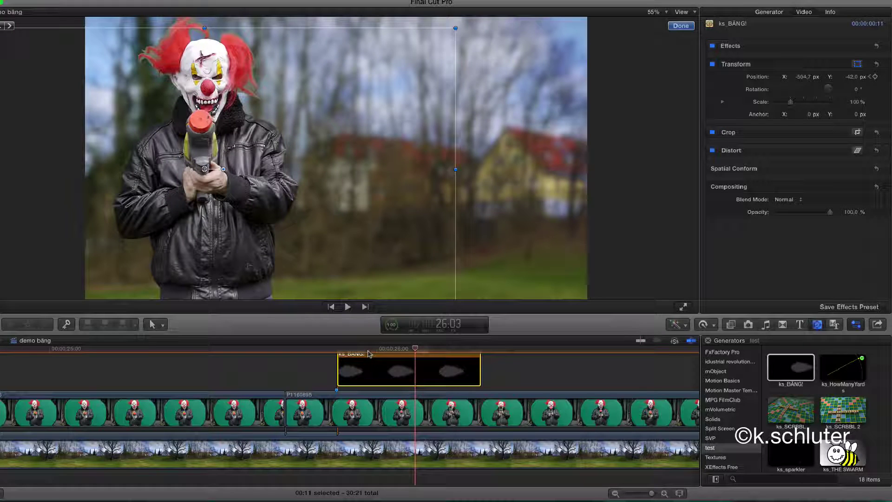
key("Right")
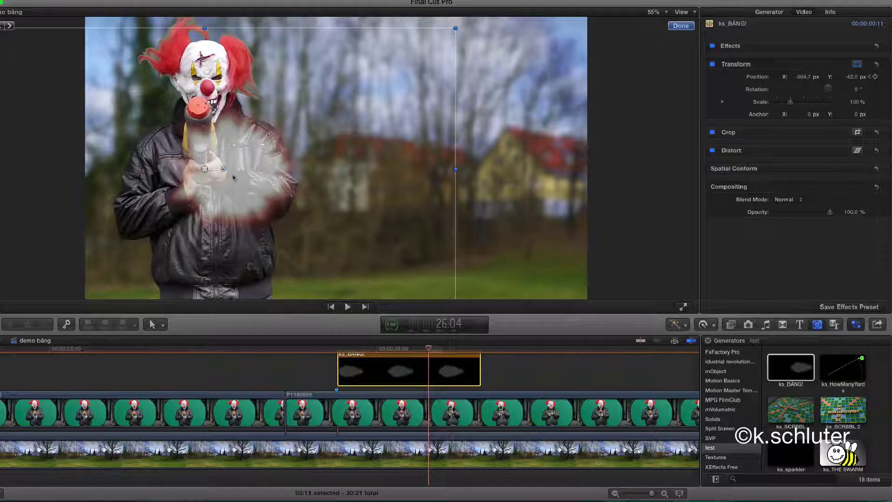
left_click_drag(204, 169, 197, 107)
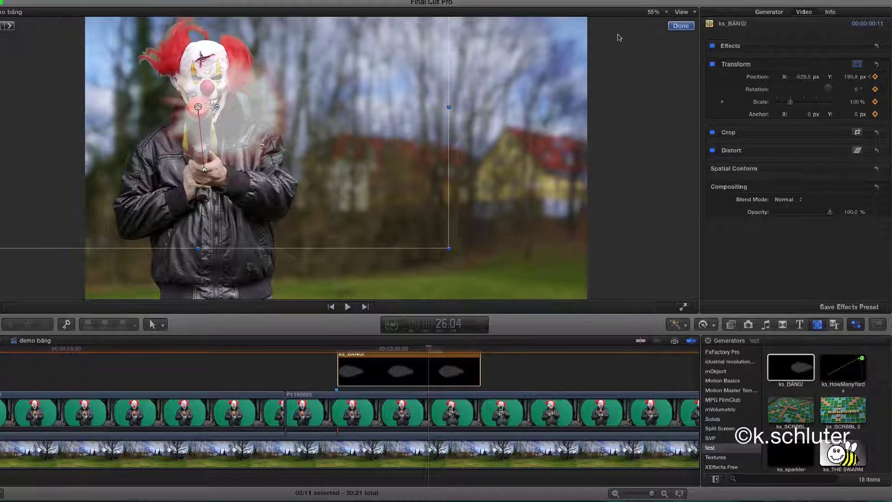
left_click(681, 25)
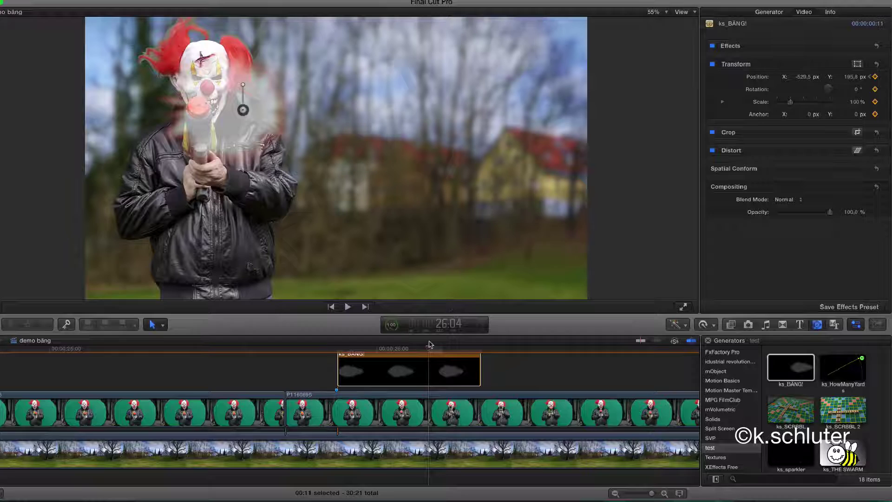
left_click_drag(428, 349, 360, 345)
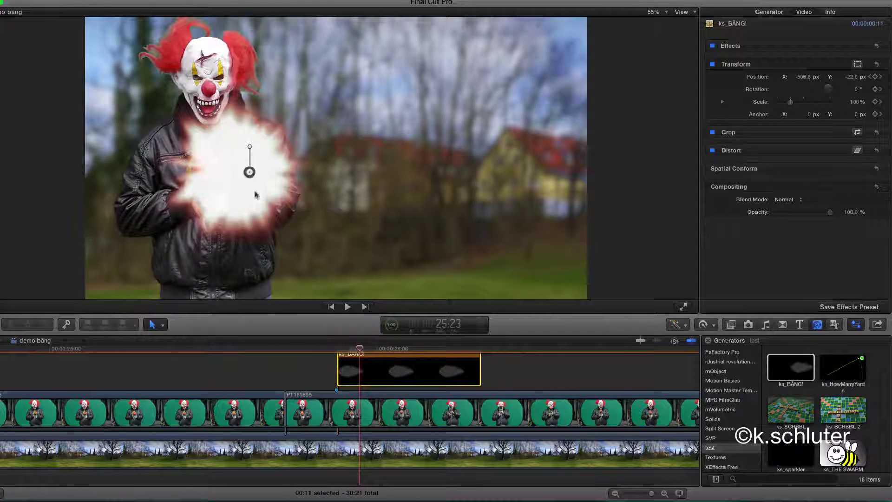
Step: Keyframe the Mitte centre so the burst moves up to X 0.01, Y 0.28 over the face by 26:05
left_click(769, 12)
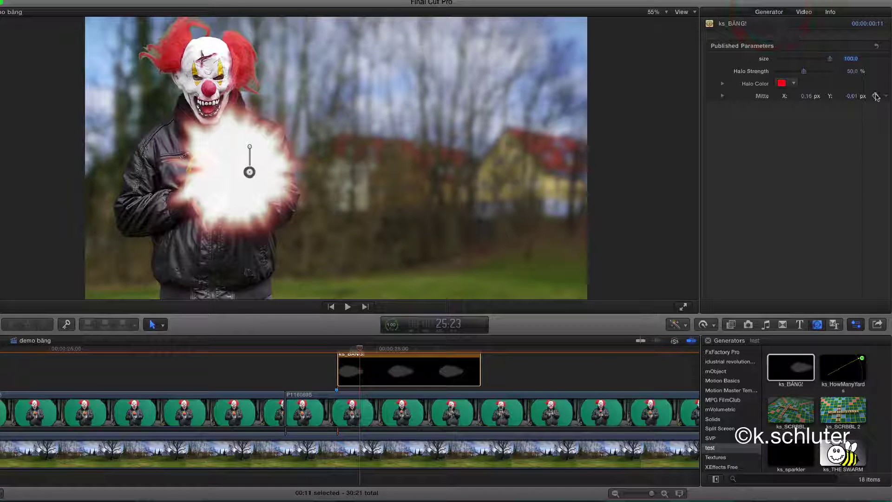
left_click(875, 95)
left_click(349, 349)
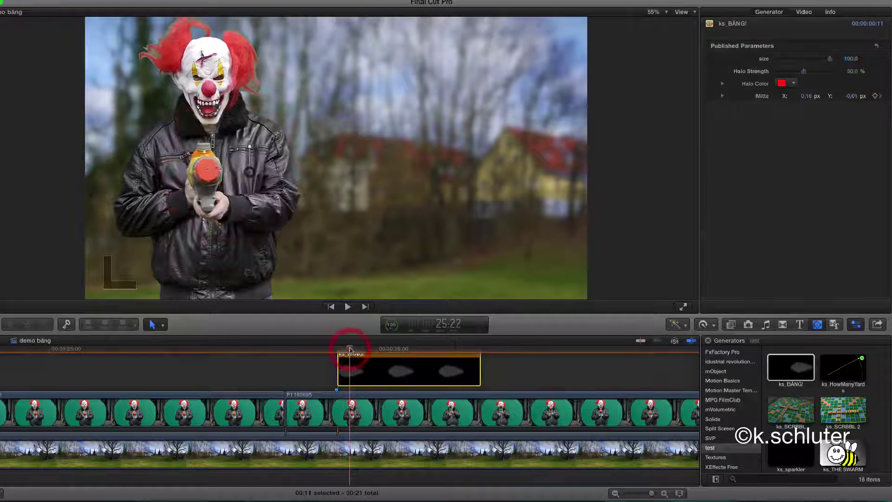
key("Right")
key("Right")
key("Right")
key("Right")
key("Right")
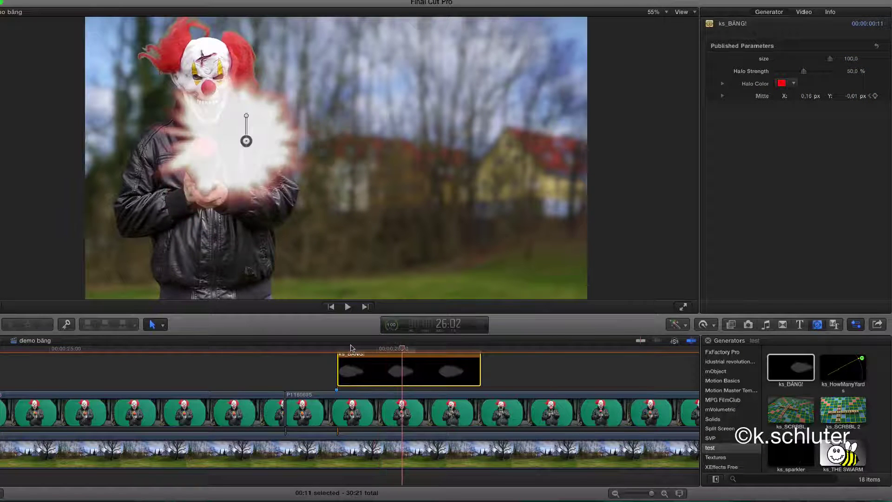
key("Right")
key("Right")
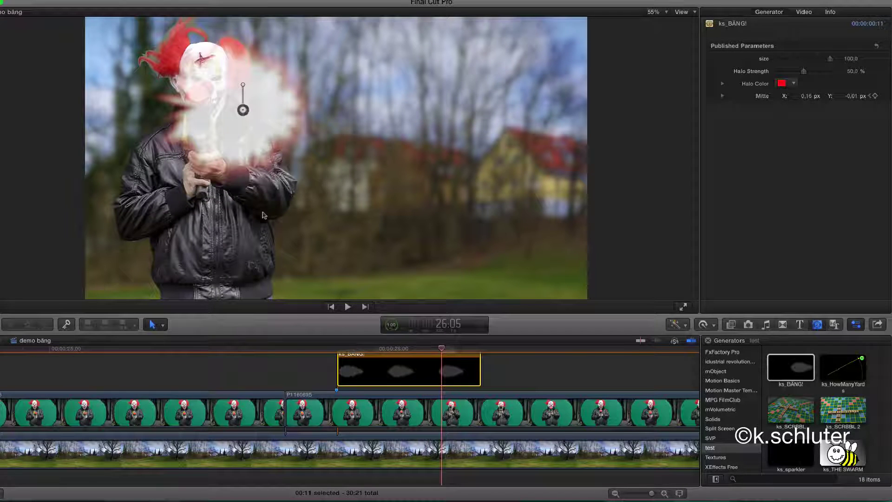
left_click_drag(243, 110, 199, 37)
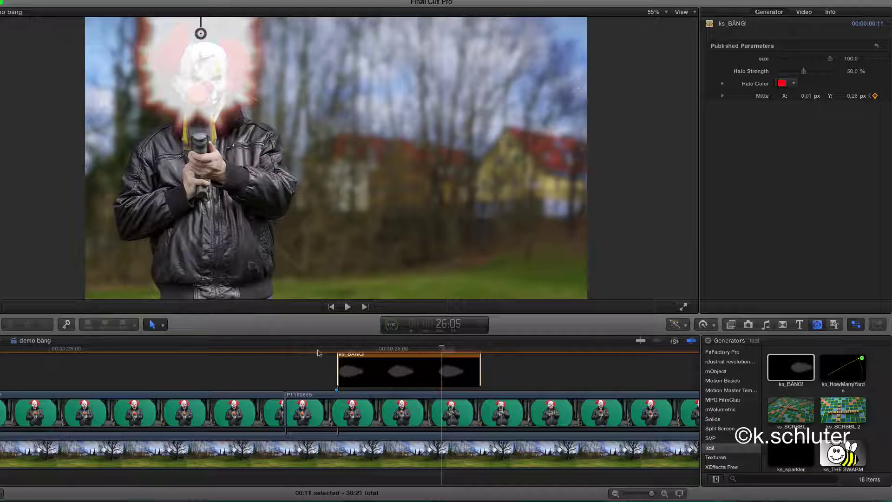
left_click(291, 350)
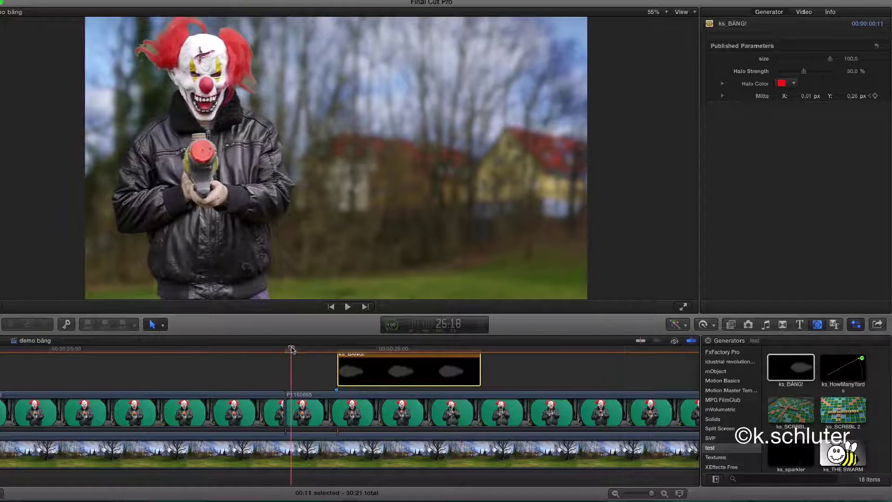
Step: Play back the keyframed muzzle flash on the front-facing shot
key("space")
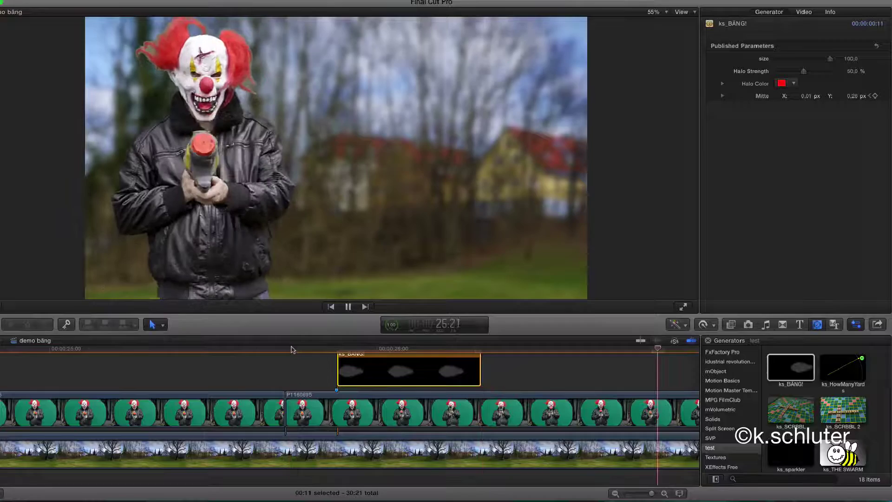